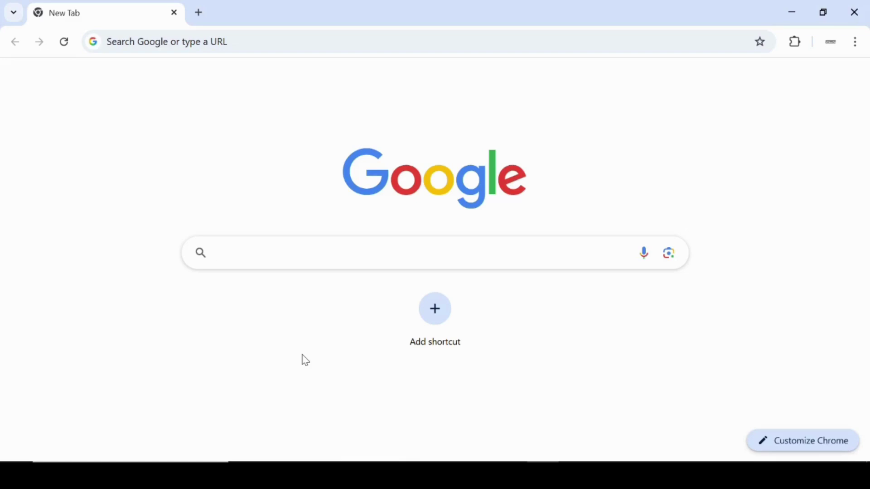
- Search Google for 'Music Found' and choose Claim this knowledge panel on the Musical artist result
click(252, 260)
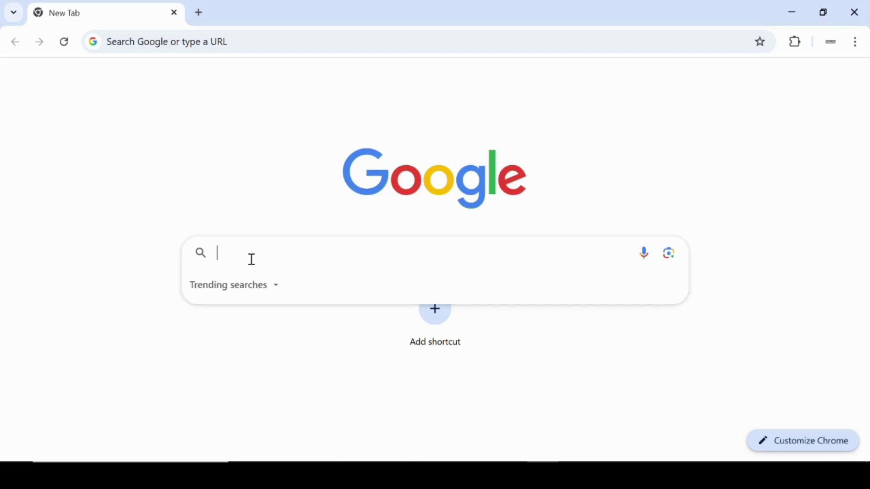
text(Music)
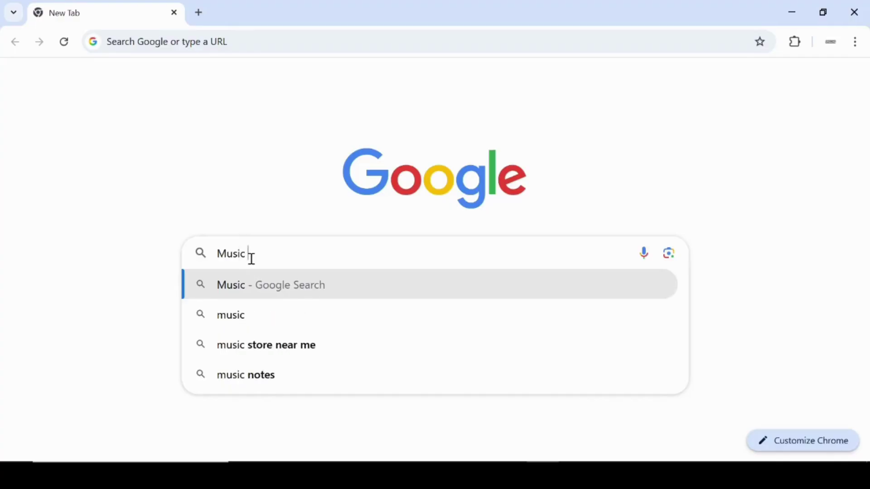
text( Found)
key(Return)
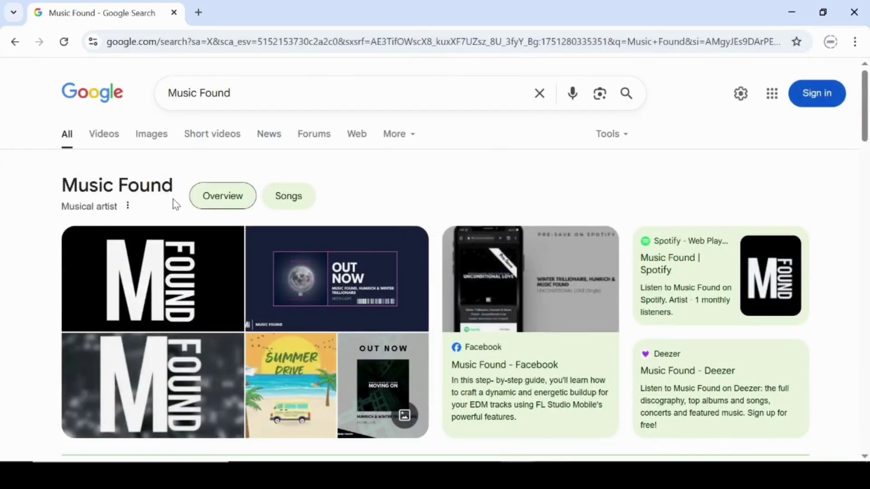
click(127, 207)
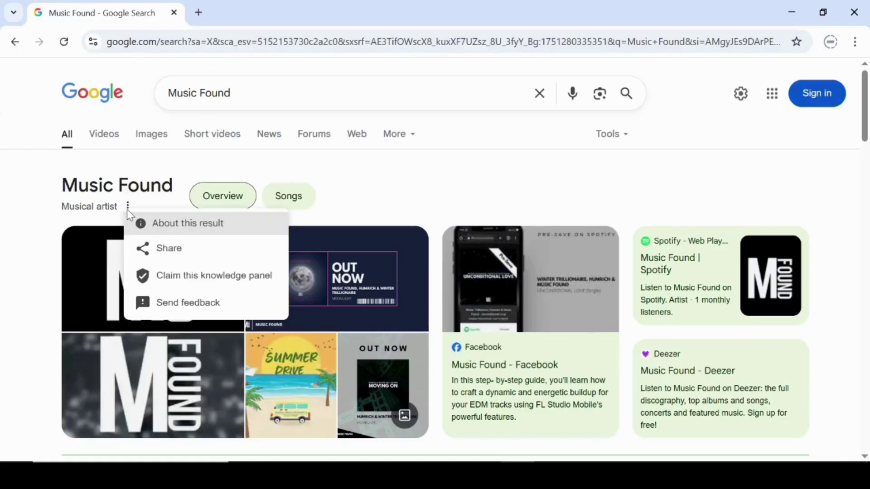
click(188, 275)
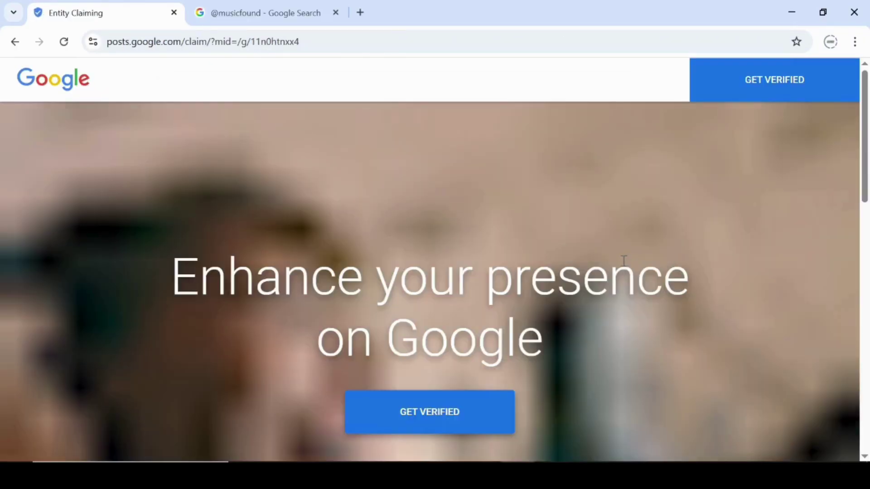
- Start verification with GET VERIFIED and sign in with the listed Google account
scroll(507, 202, down, 3)
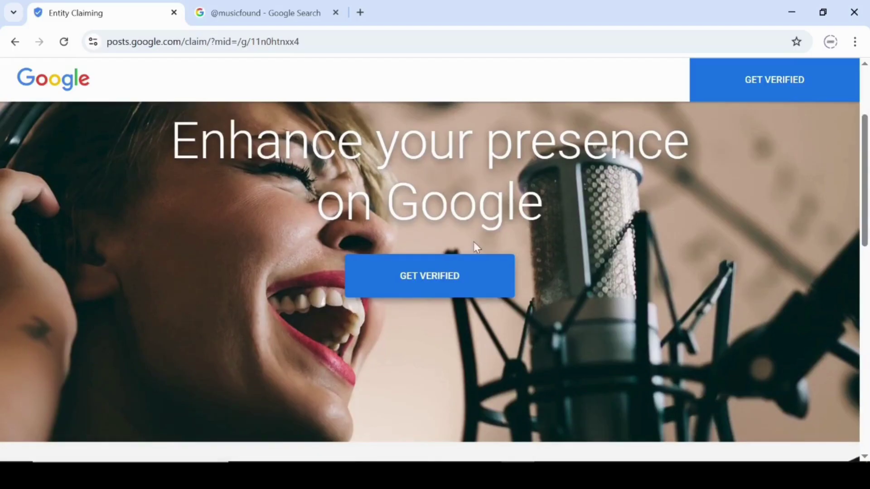
click(431, 278)
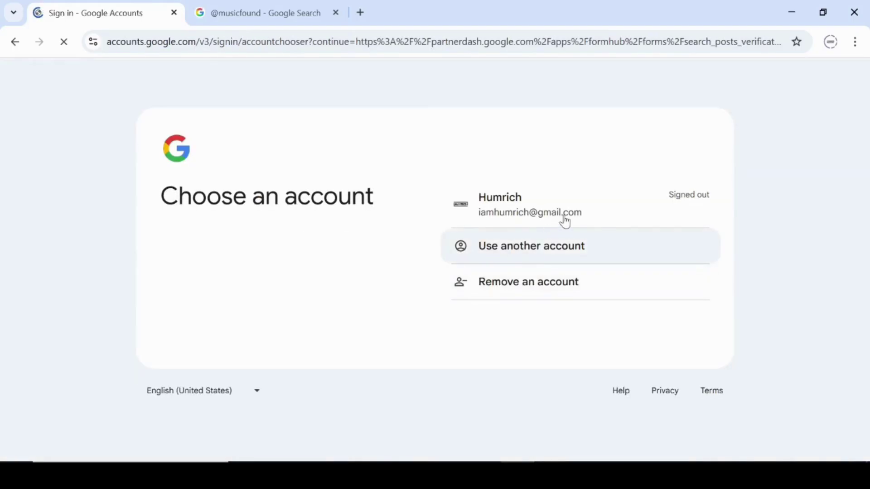
click(589, 209)
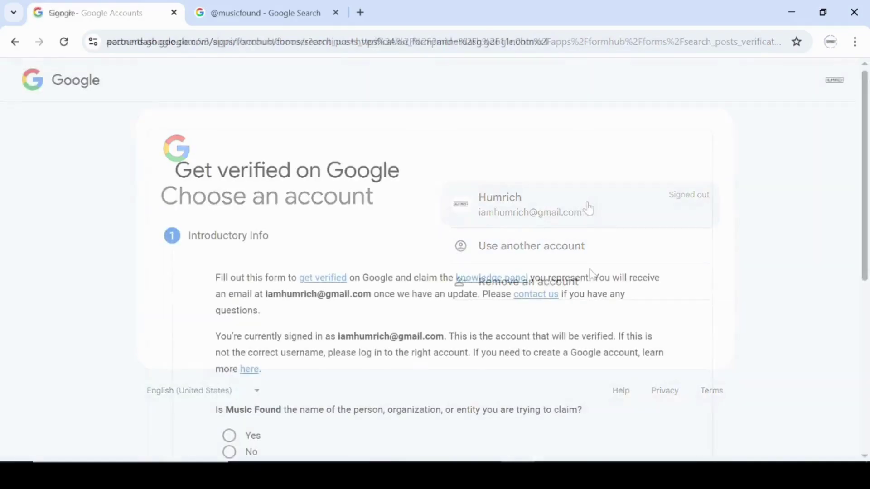
- Answer Yes that Music Found is the entity being claimed and select 'I am this person'
scroll(563, 268, down, 3)
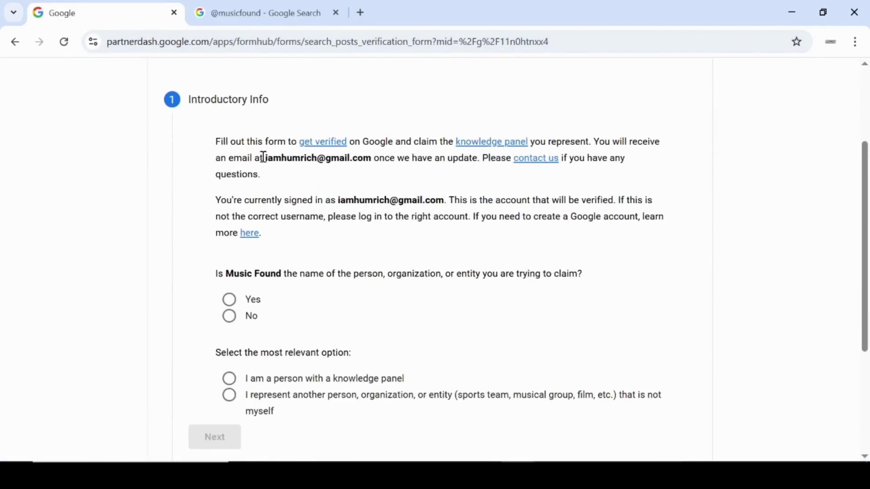
drag(266, 157, 371, 159)
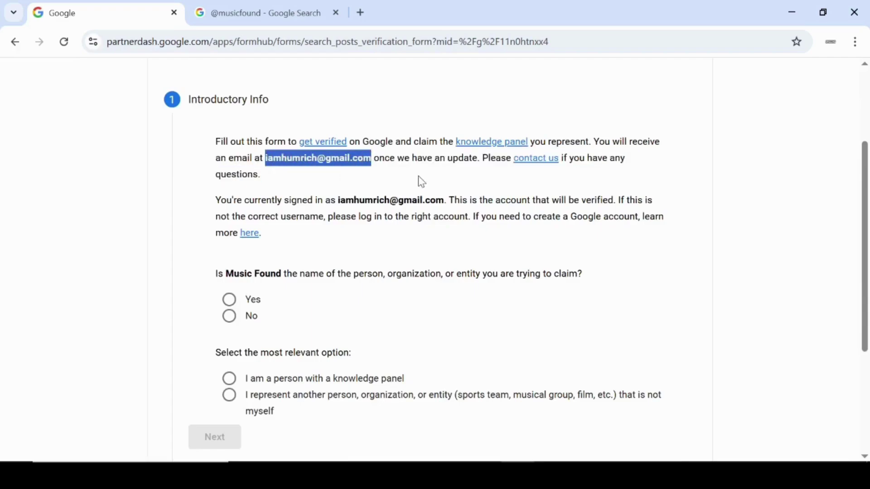
click(403, 187)
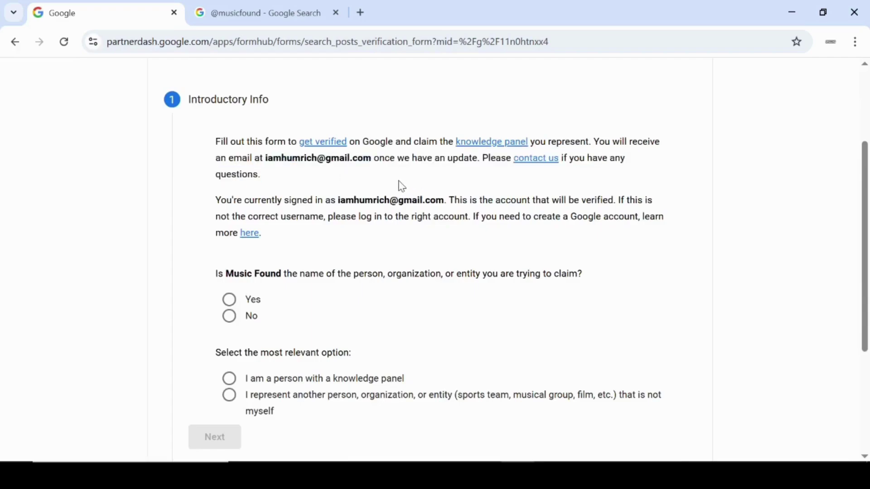
scroll(401, 186, up, 1)
scroll(402, 186, down, 2)
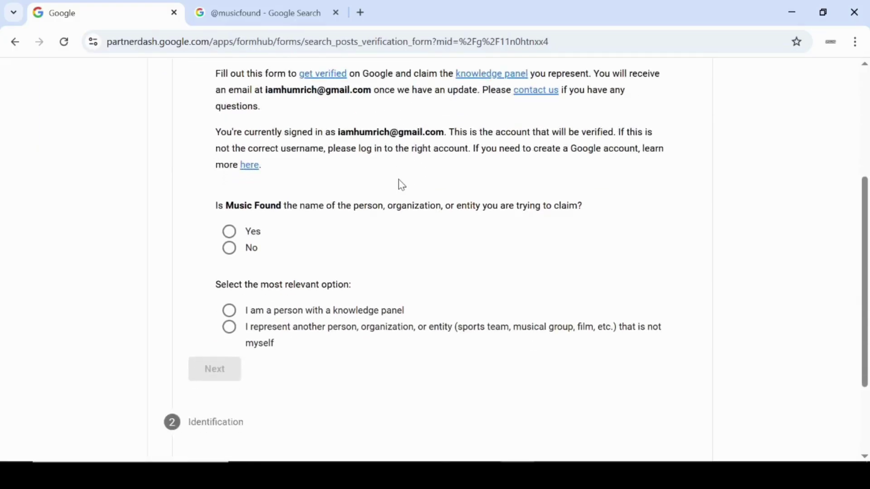
click(232, 229)
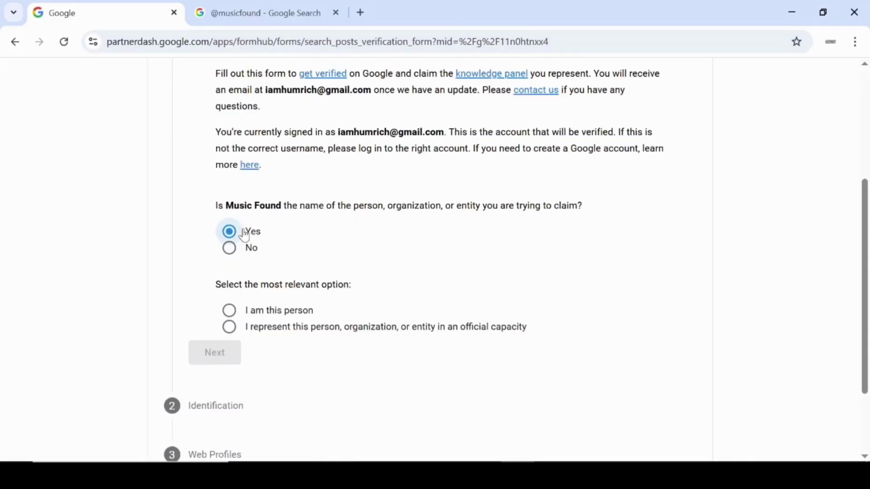
click(226, 310)
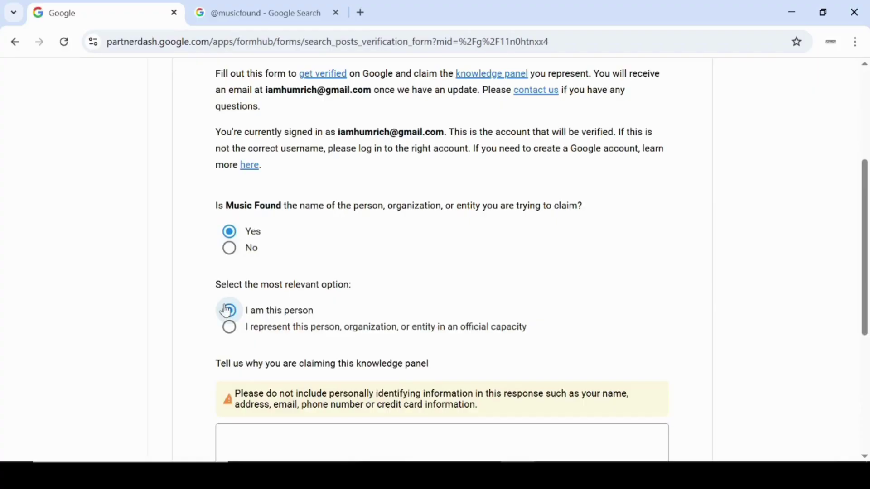
scroll(274, 311, down, 3)
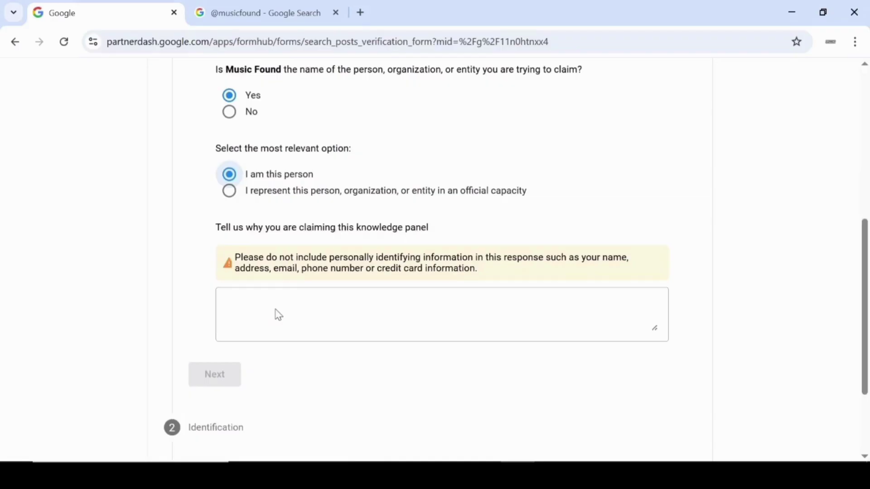
- Paste the prepared reason about managing the Knowledge Panel and linking official profiles
click(253, 304)
right_click(251, 305)
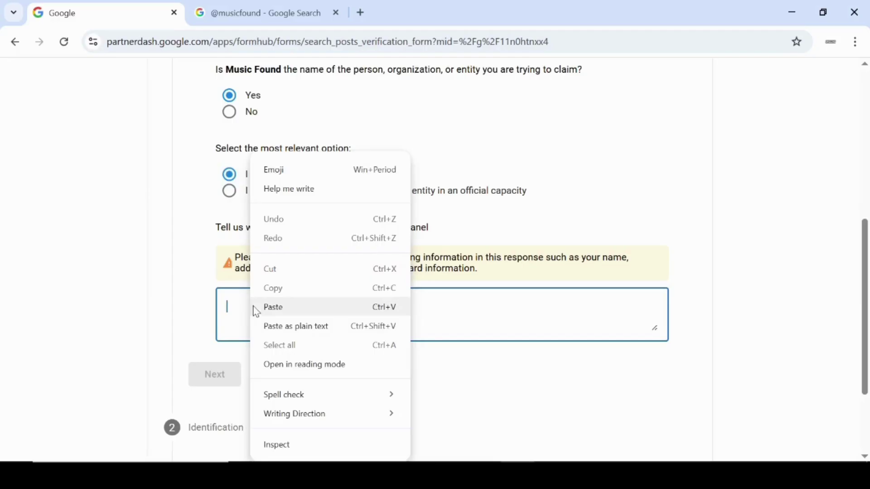
click(278, 308)
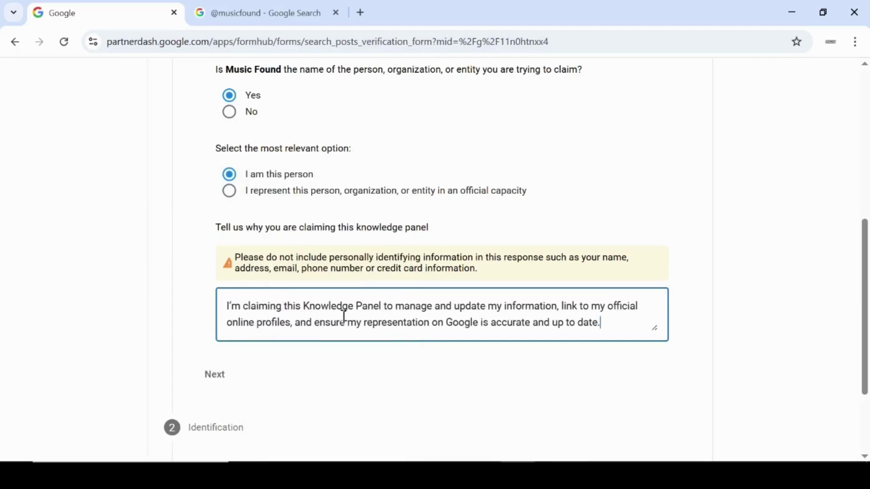
scroll(466, 318, down, 1)
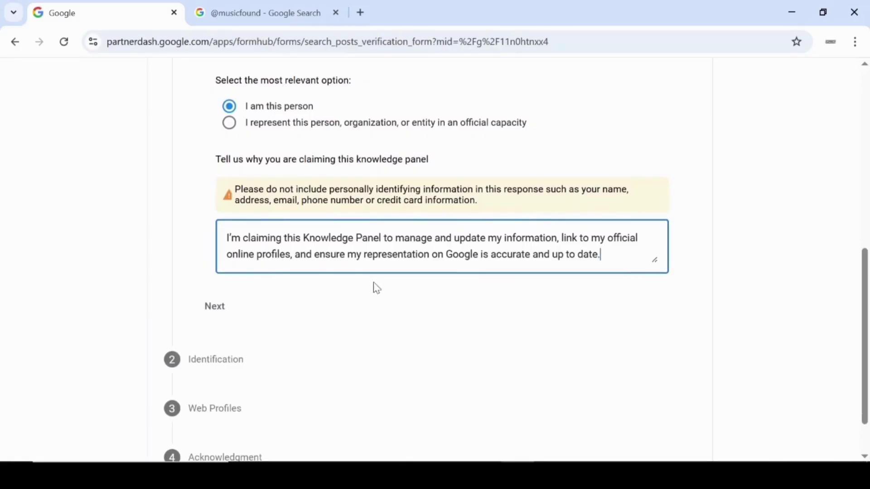
- Advance to the Identification step and enter the full legal name
click(230, 308)
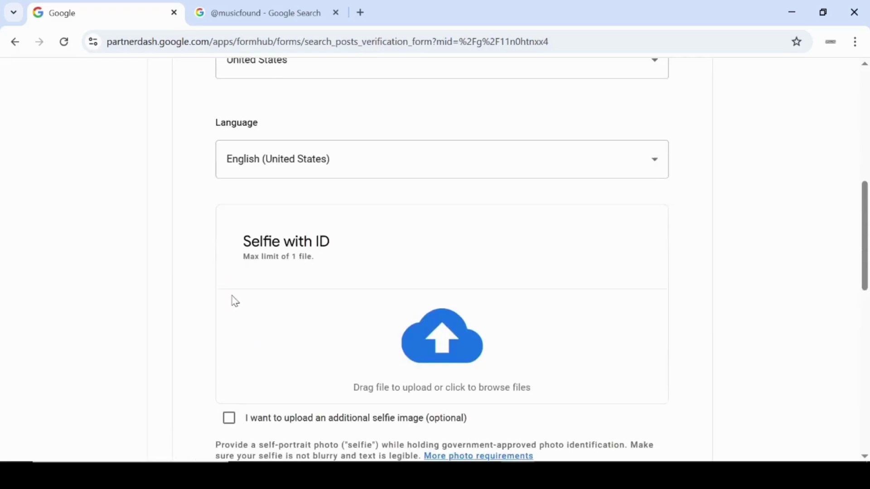
scroll(235, 302, up, 7)
click(272, 299)
text(H)
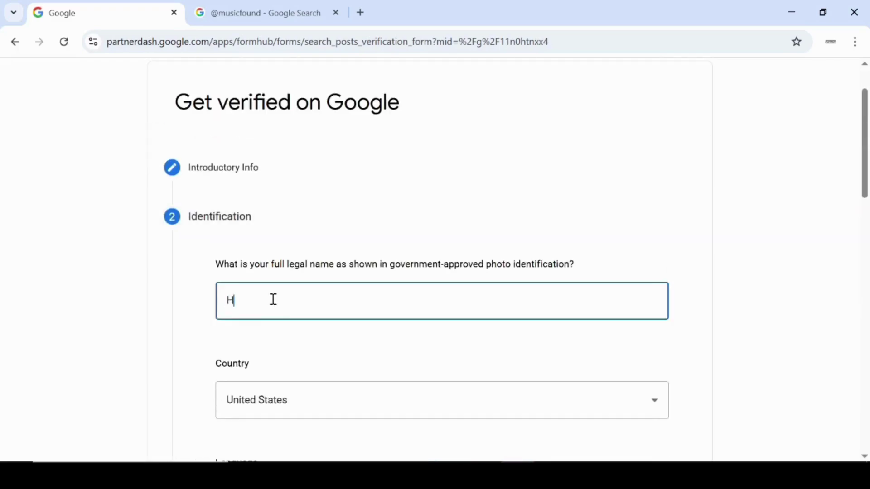
text(umphrey Mafabi)
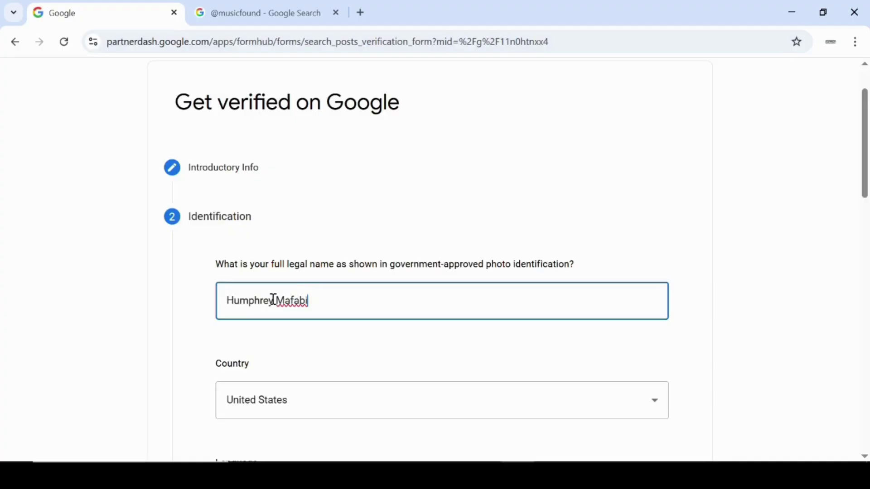
- Set Country to Uganda and Language to English, then review the photo ID and selfie requirements
scroll(322, 398, down, 2)
click(324, 346)
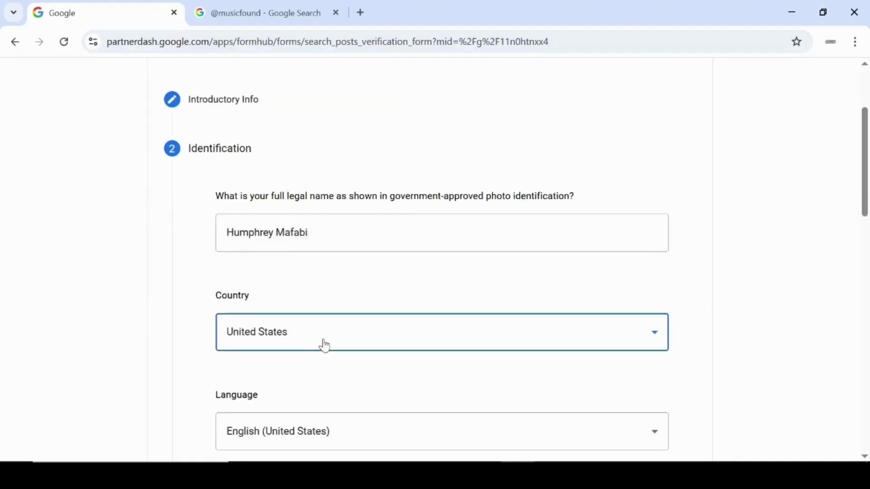
click(287, 208)
click(398, 362)
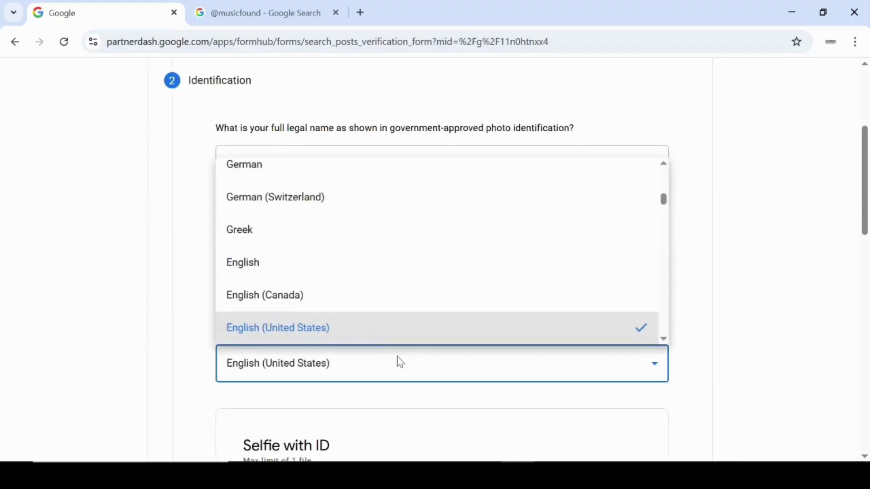
click(289, 275)
scroll(404, 310, down, 6)
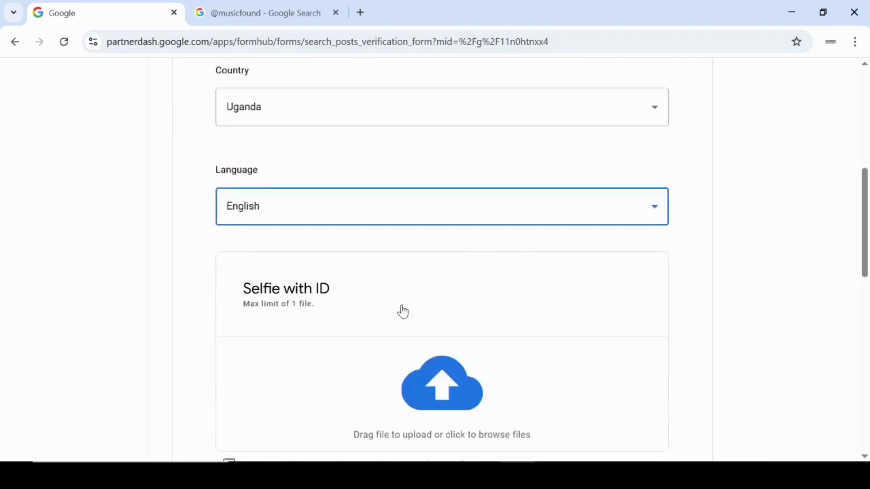
scroll(355, 342, down, 2)
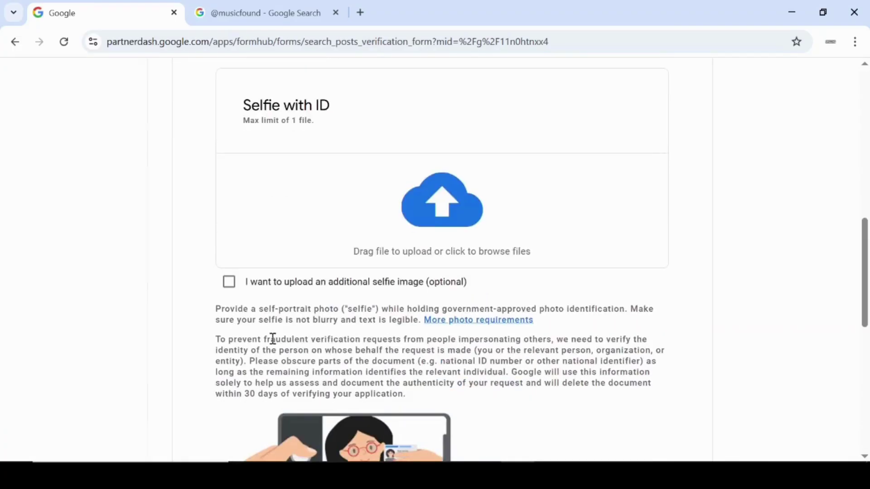
scroll(326, 337, down, 2)
scroll(327, 338, down, 4)
drag(216, 288, 338, 353)
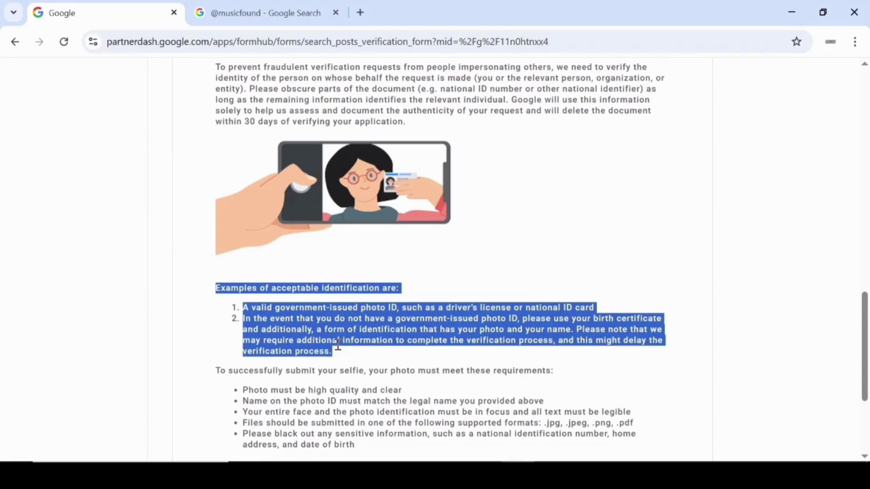
scroll(338, 358, up, 3)
scroll(339, 362, down, 3)
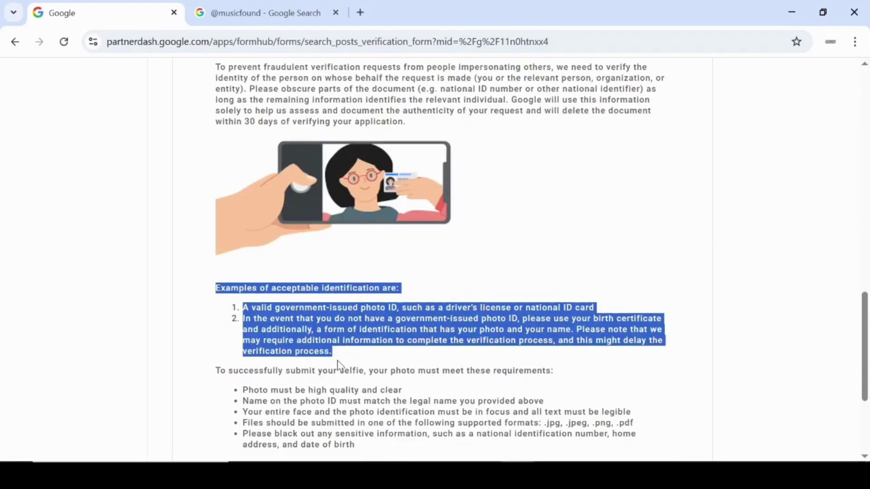
scroll(340, 361, down, 3)
drag(215, 234, 365, 311)
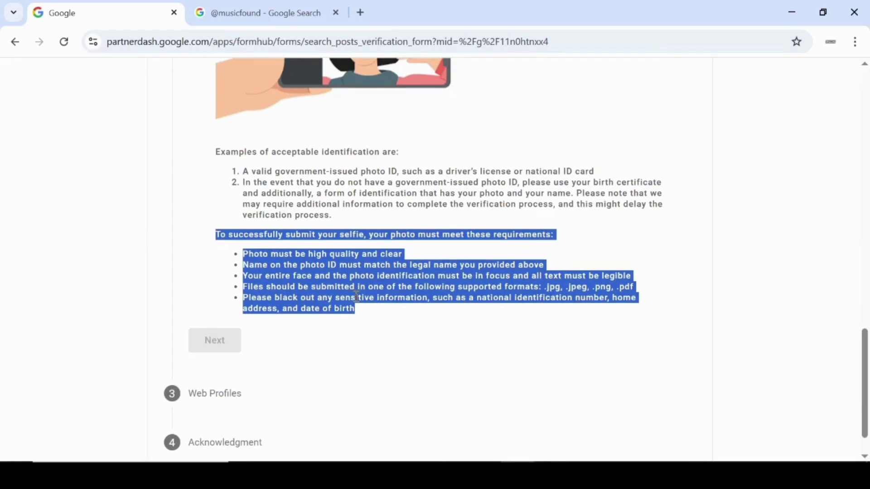
- Upload the selfie-with-ID photo from Downloads, then continue to the Web Profiles step
scroll(355, 296, up, 12)
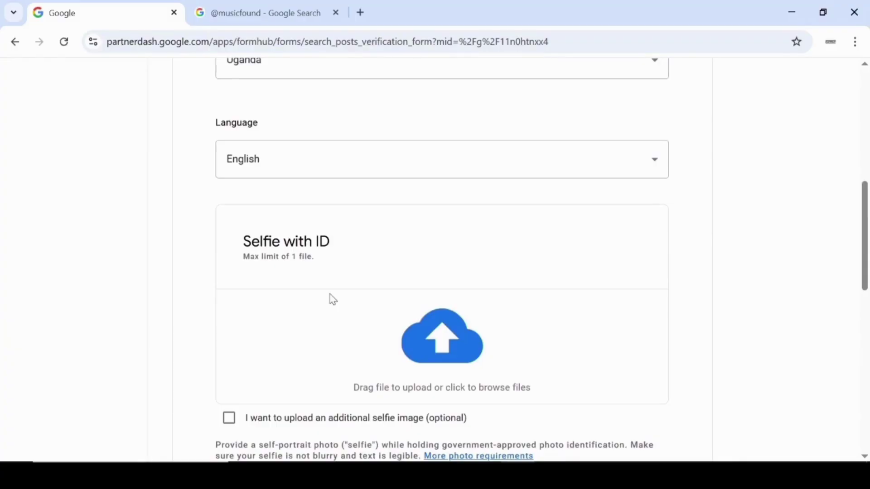
click(427, 334)
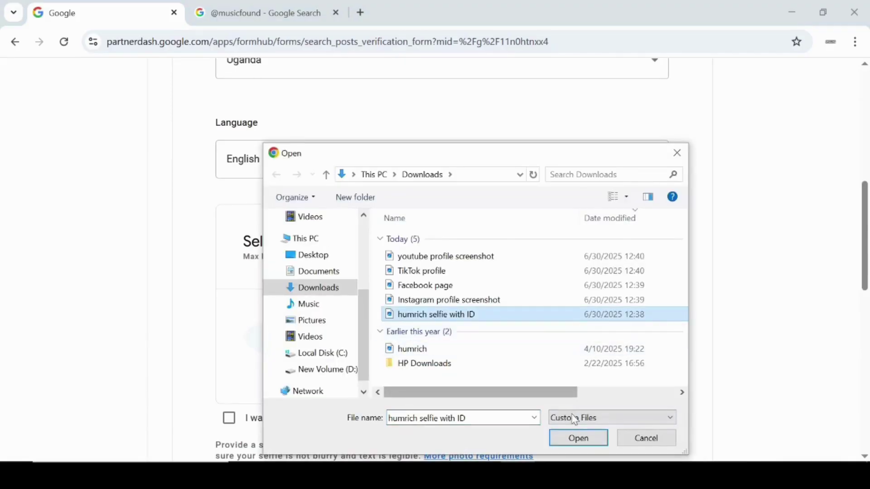
click(573, 439)
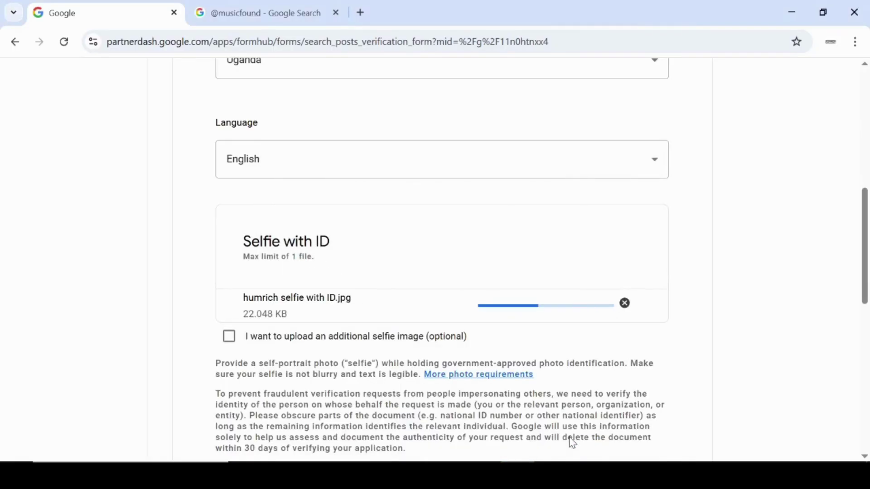
scroll(454, 353, down, 3)
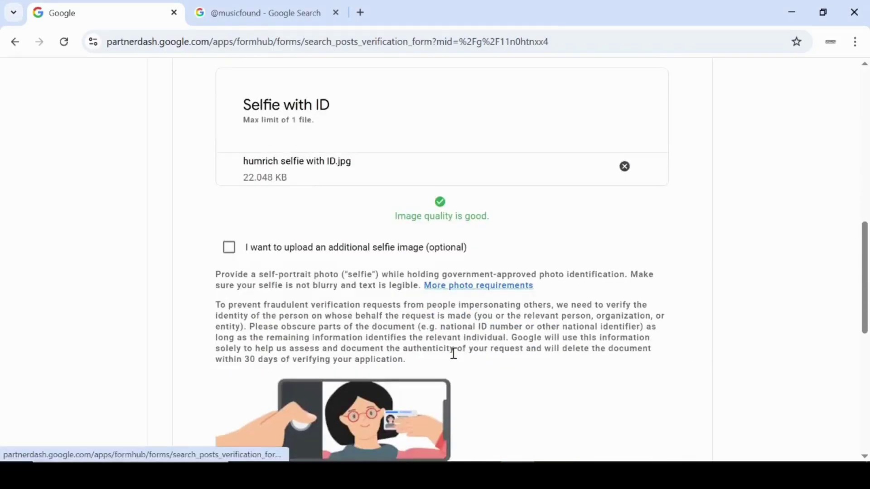
scroll(454, 353, down, 10)
scroll(452, 361, up, 1)
click(216, 366)
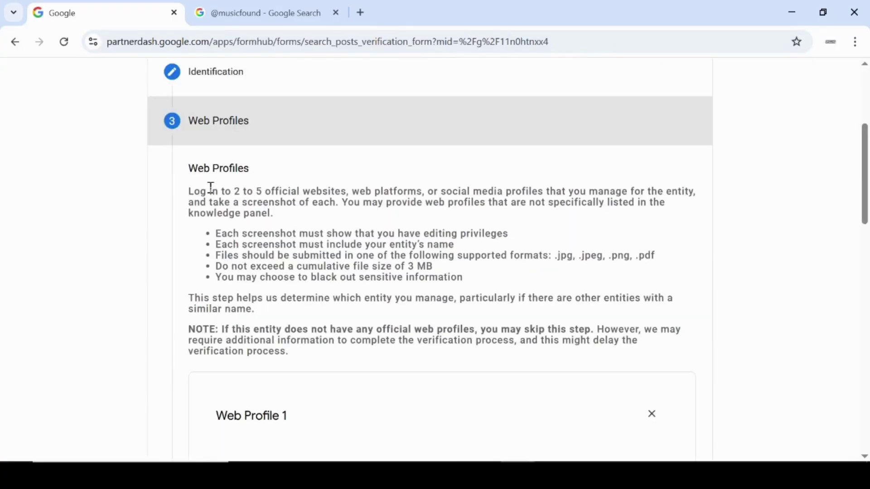
drag(189, 191, 275, 218)
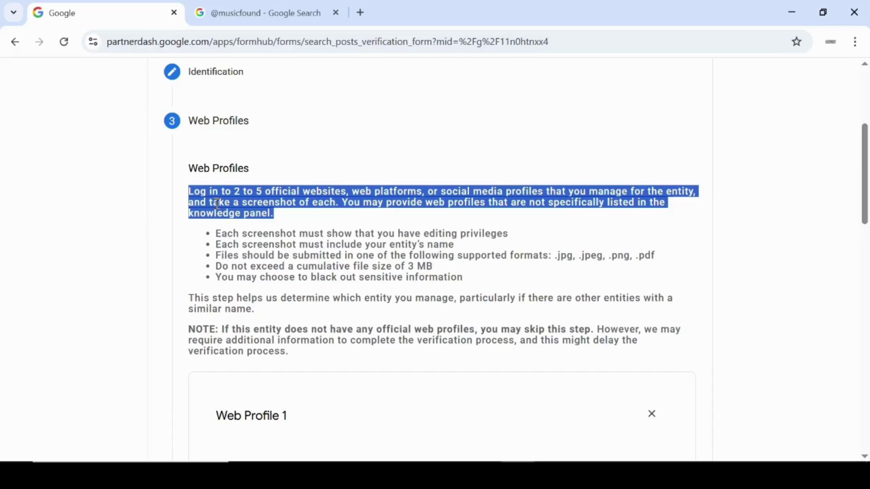
drag(216, 233, 442, 277)
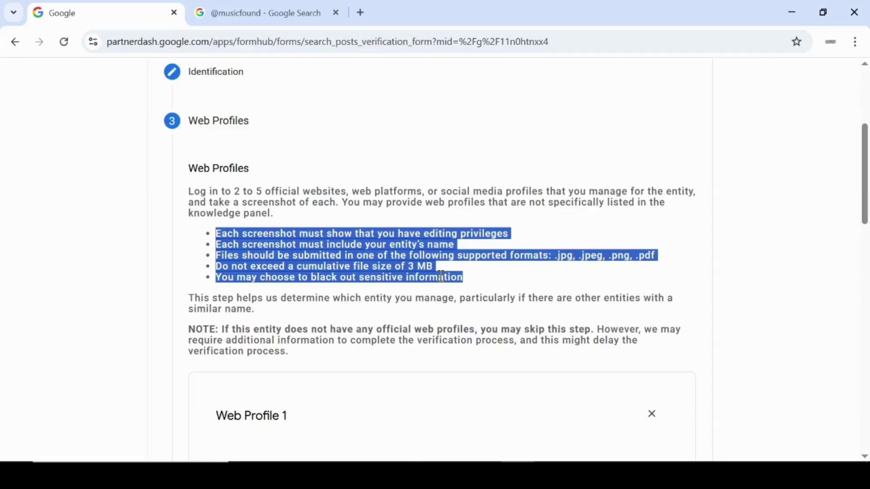
- Fill Web Profile 1 with the Instagram profile URL and upload its Instagram screenshot
scroll(442, 276, down, 4)
click(319, 311)
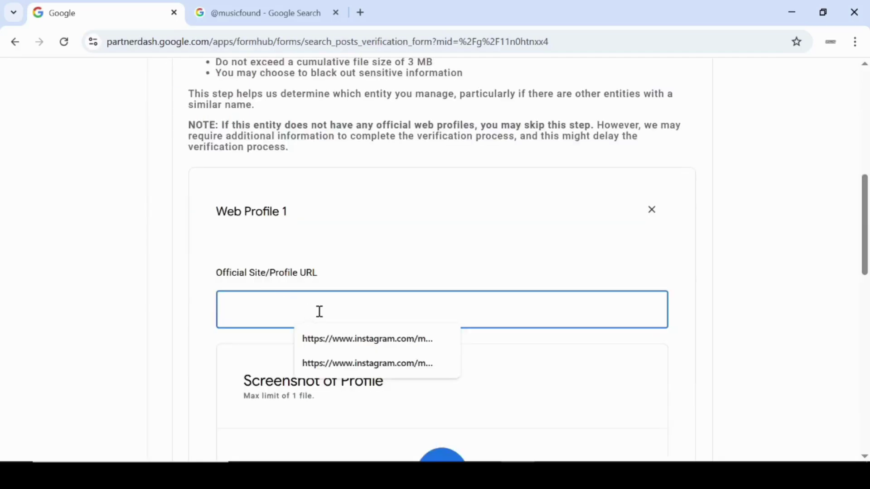
click(370, 343)
key(BackSpace)
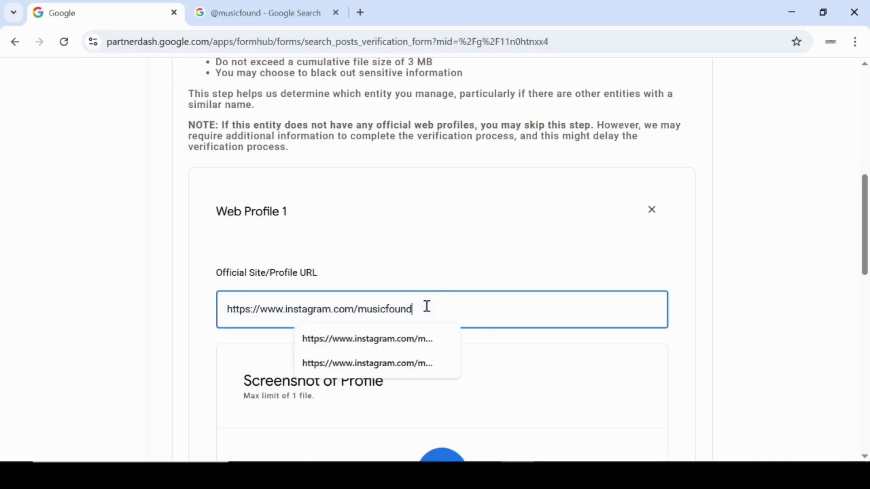
scroll(503, 346, down, 3)
click(440, 341)
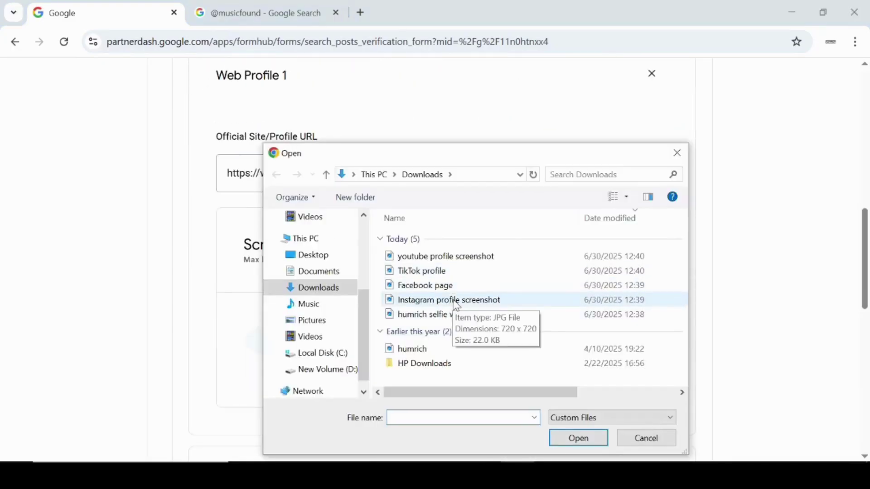
click(457, 306)
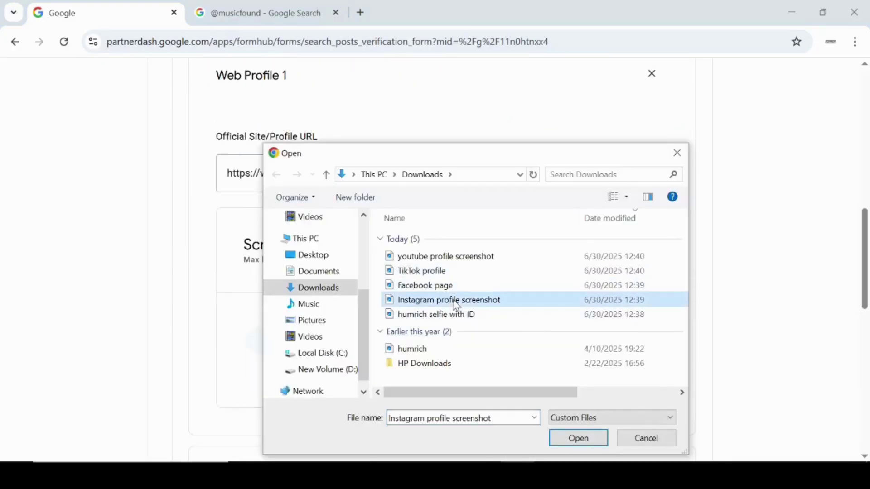
click(575, 436)
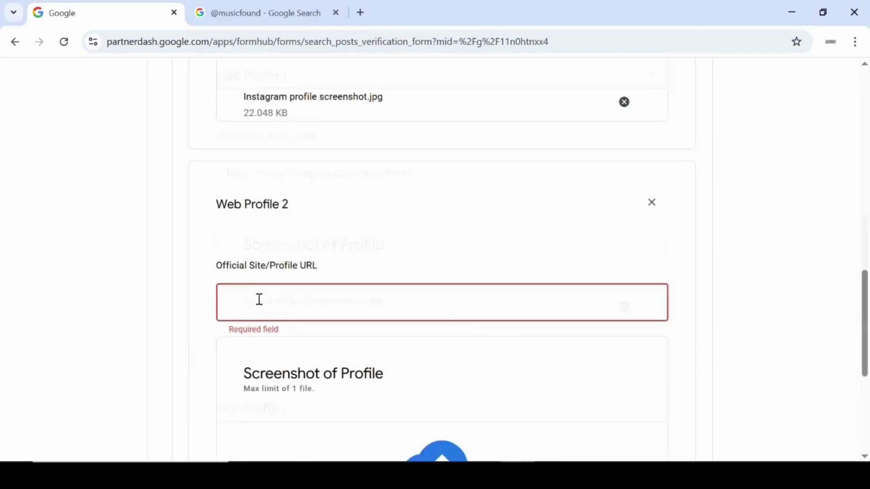
- Paste the YouTube profile URL into Web Profile 2 and upload 'youtube profile screenshot.jpg'
click(258, 302)
right_click(257, 302)
click(277, 304)
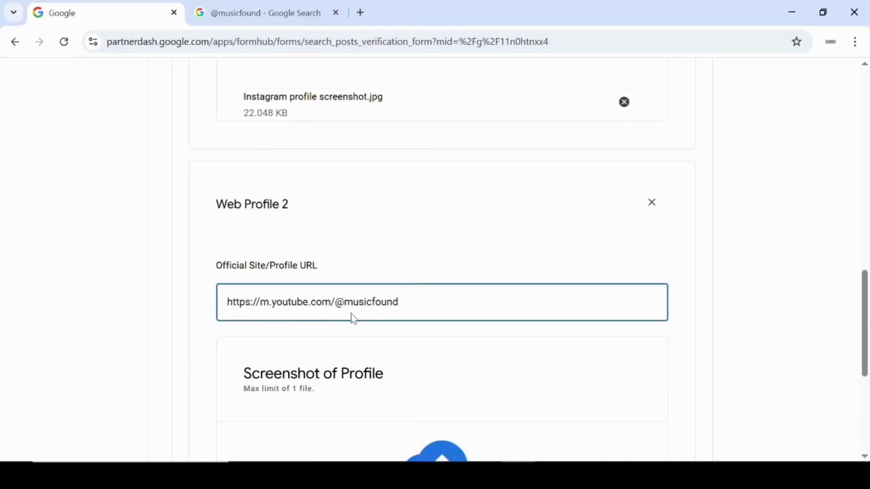
scroll(390, 277, down, 1)
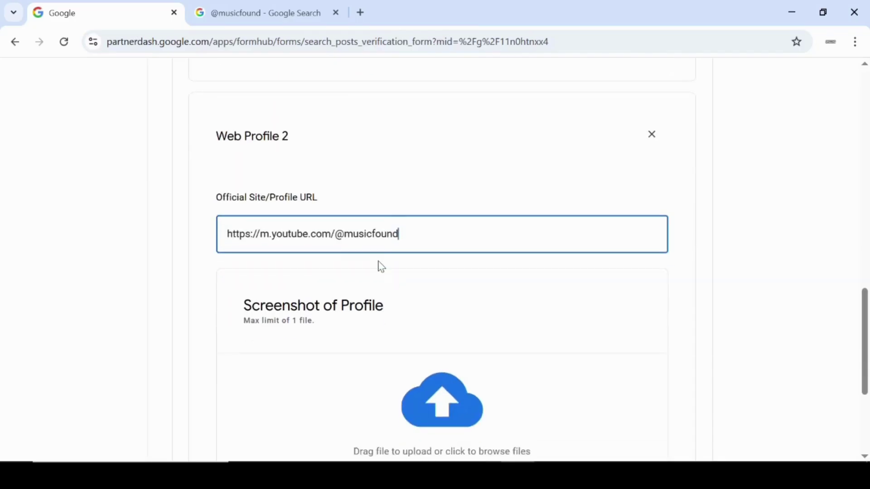
scroll(380, 266, up, 1)
scroll(380, 267, down, 2)
click(445, 338)
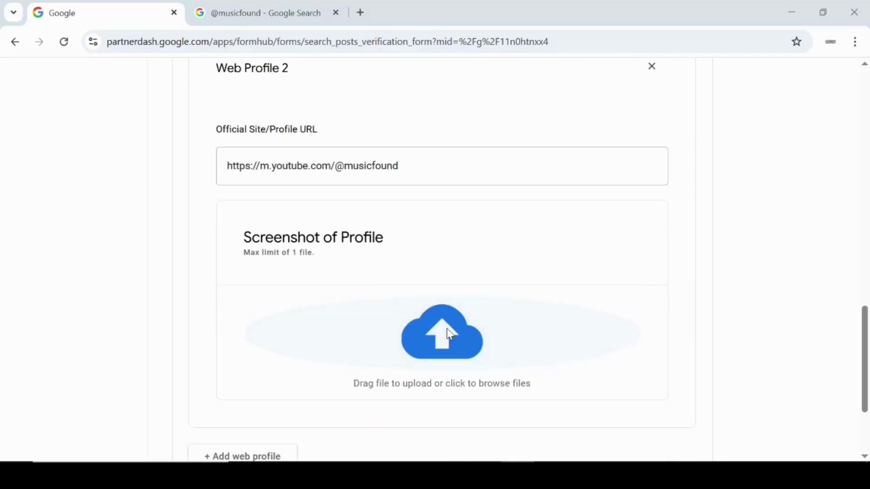
click(447, 261)
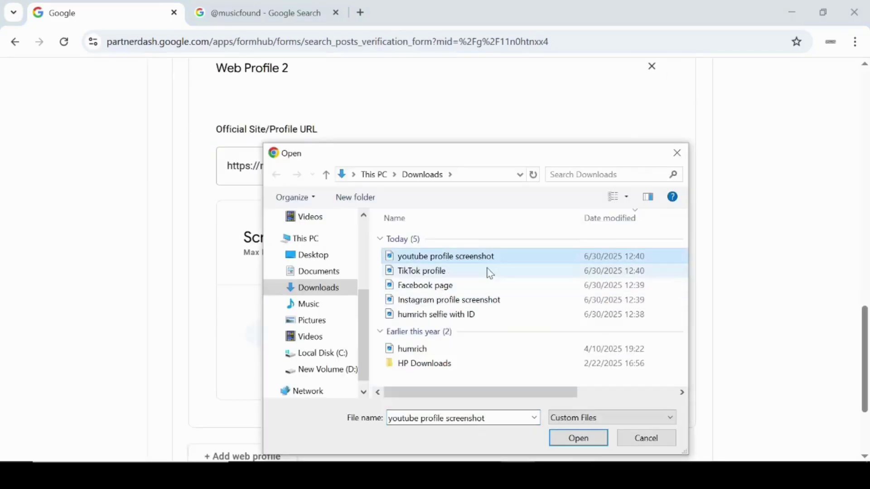
click(580, 439)
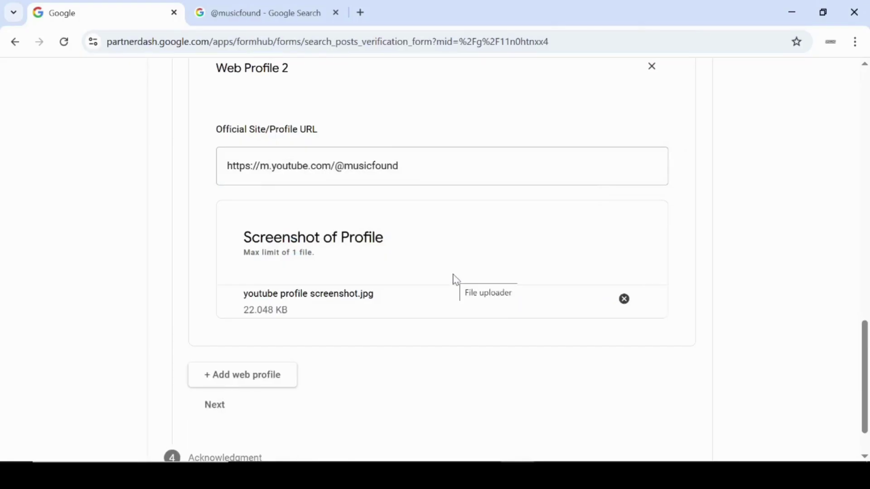
scroll(390, 269, down, 1)
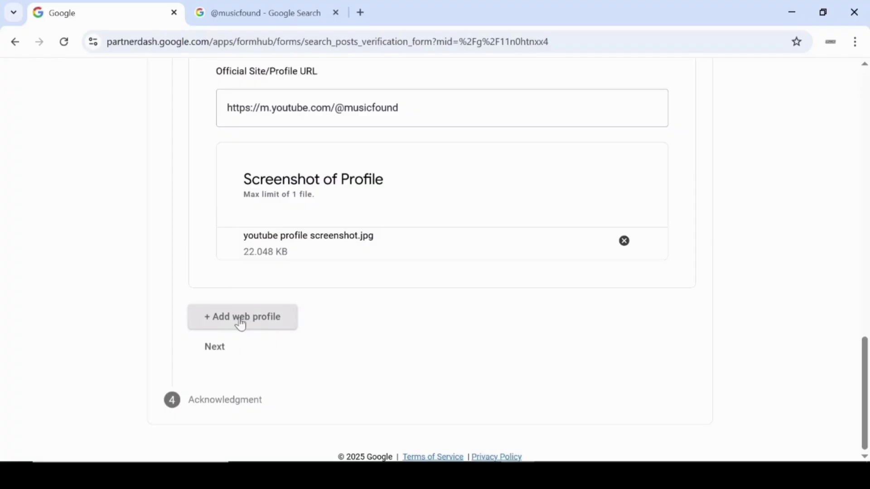
- Go to the Acknowledgment step and tick the consent checkbox
click(215, 347)
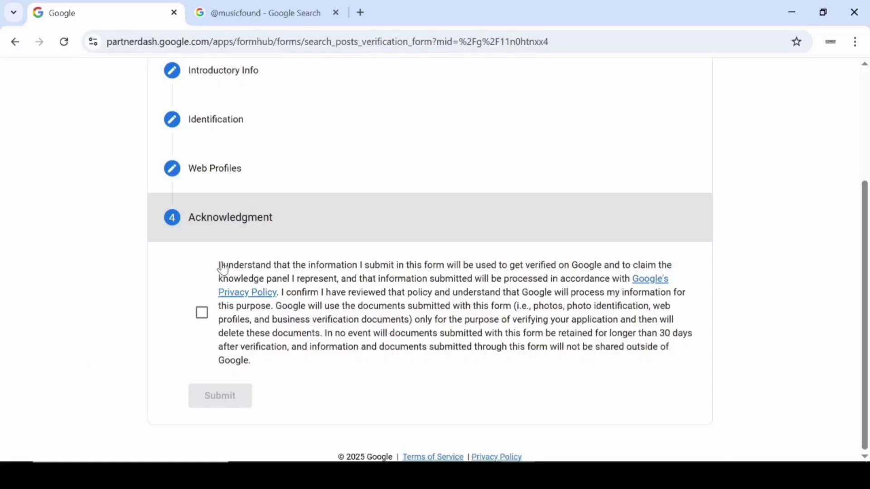
click(202, 312)
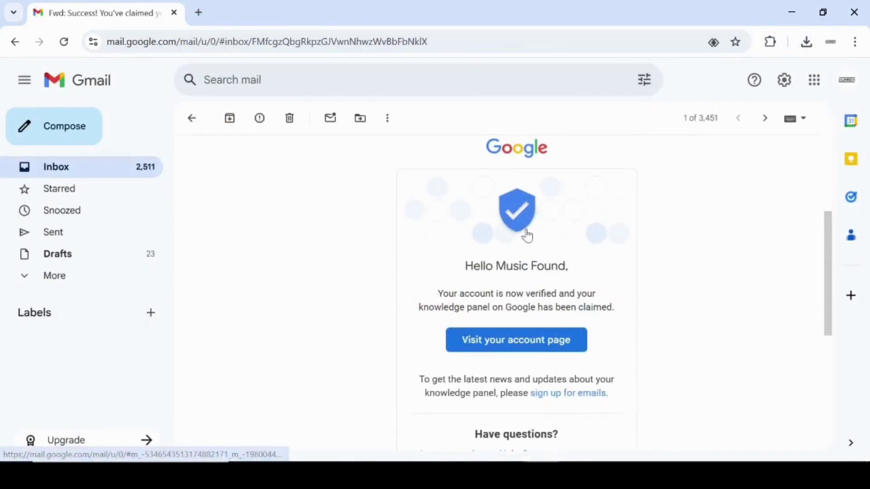
- Scroll through the 'Success! You've claimed' confirmation email in Gmail
scroll(528, 237, down, 2)
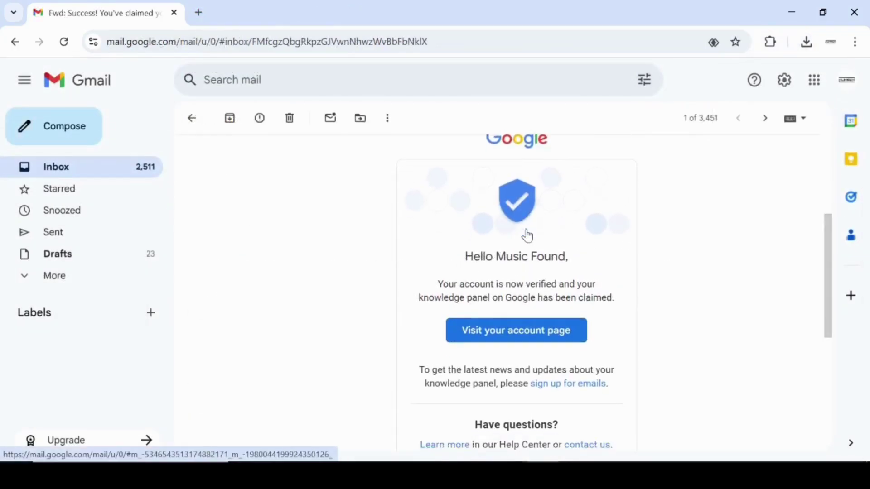
scroll(529, 235, down, 1)
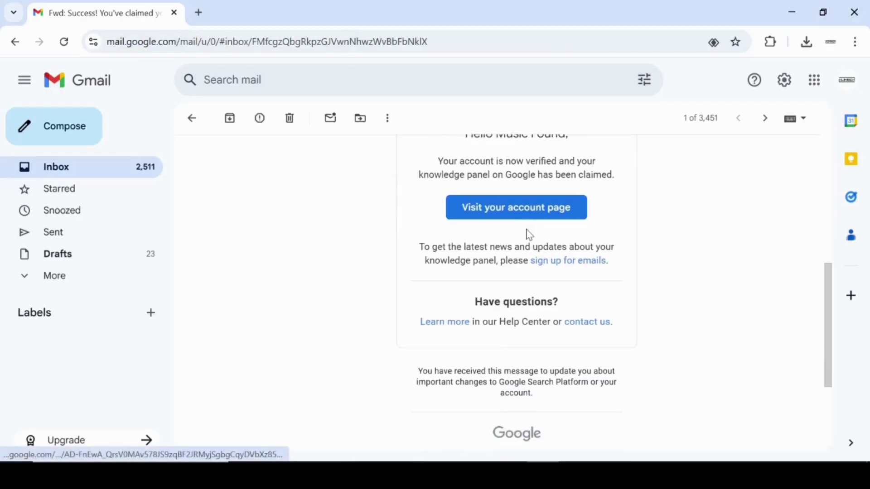